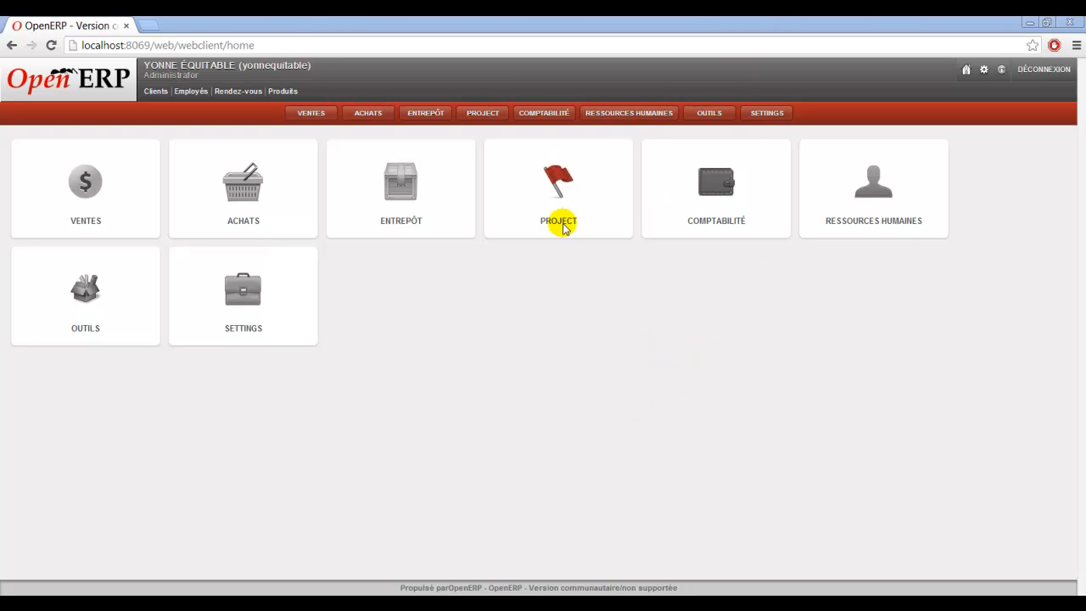
Open the automatic reconciliation wizard (Lettrage automatique) in the accounting module's periodic processing.
{"action": "left_click", "coordinate": [720, 188]}
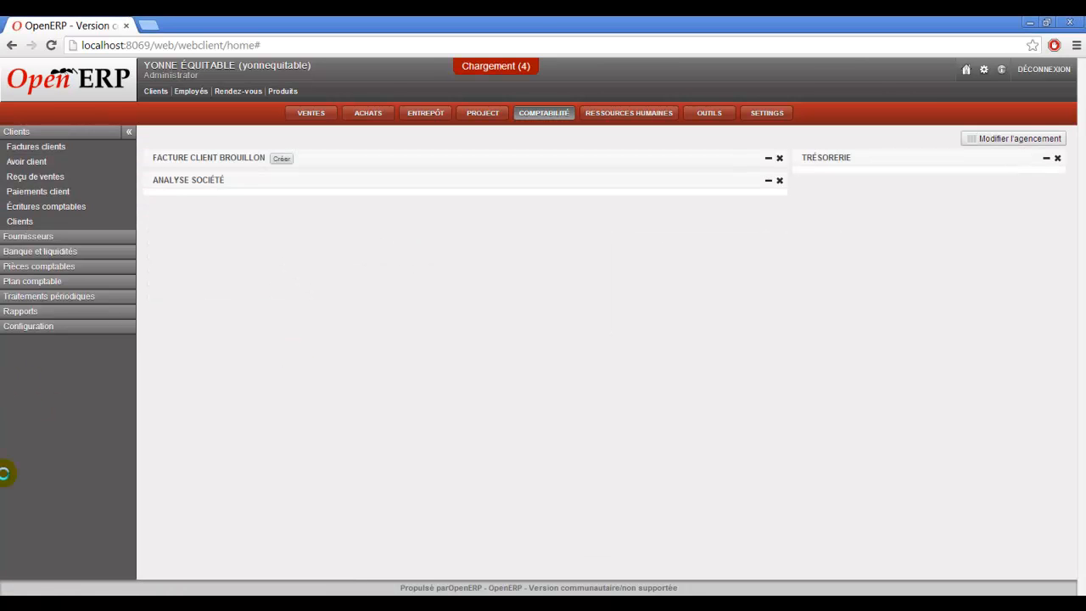
{"action": "left_click", "coordinate": [74, 297]}
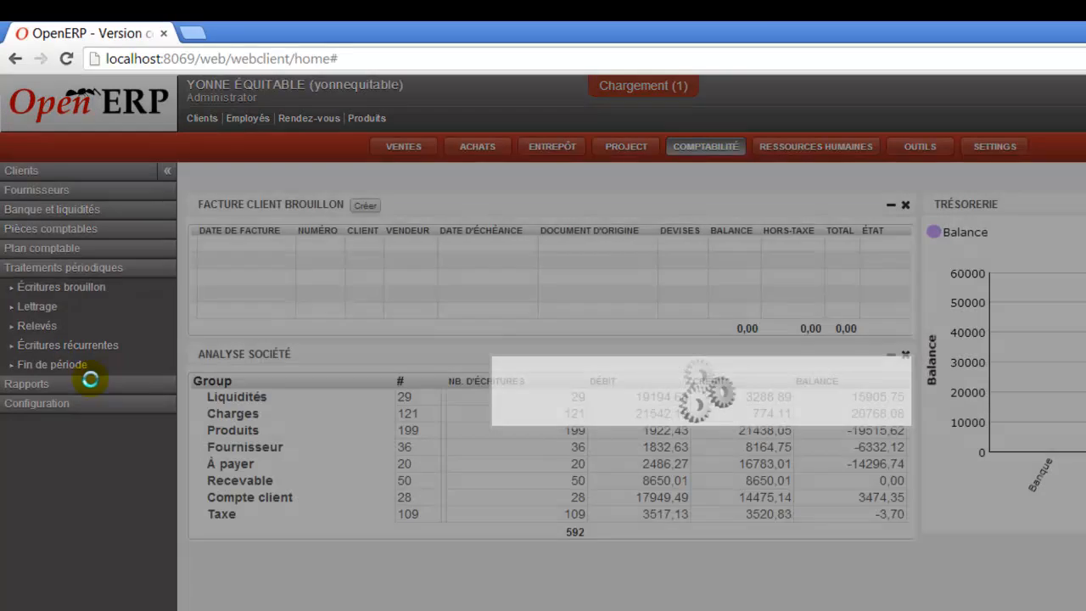
{"action": "left_click", "coordinate": [44, 308]}
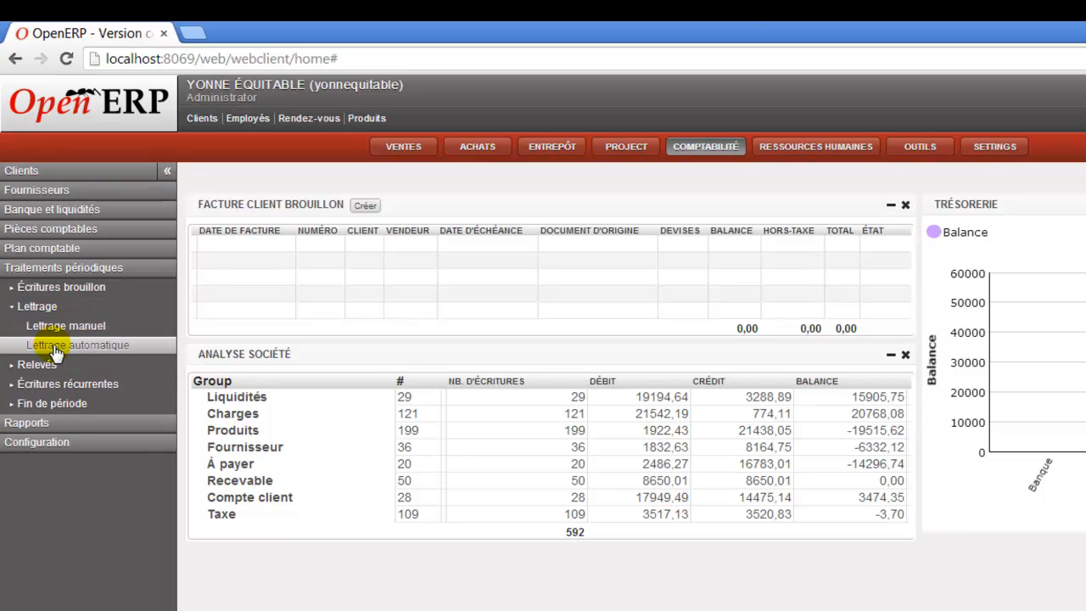
{"action": "left_click", "coordinate": [54, 348]}
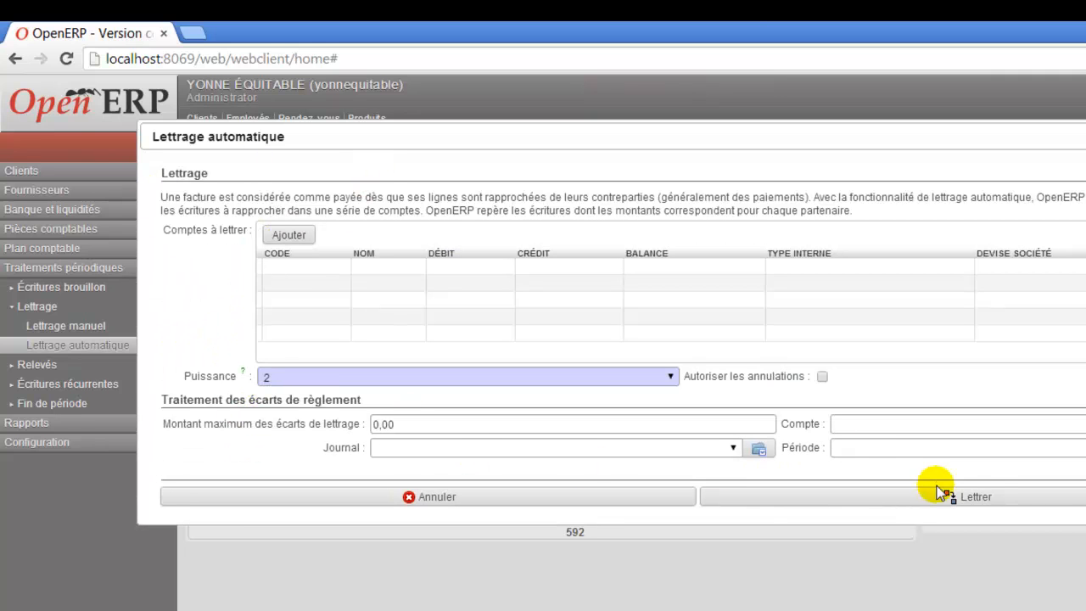
Run the automatic reconciliation on the supplier accounts AU BIO PAIN and ALTER ECO, and close the result.
{"action": "left_click", "coordinate": [288, 236]}
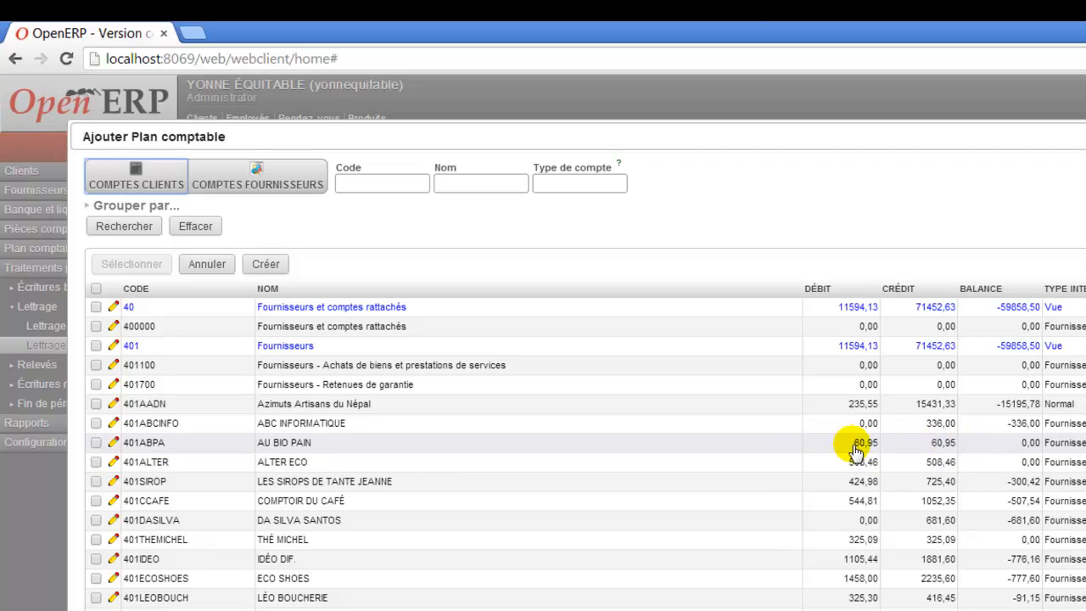
{"action": "left_click", "coordinate": [96, 463]}
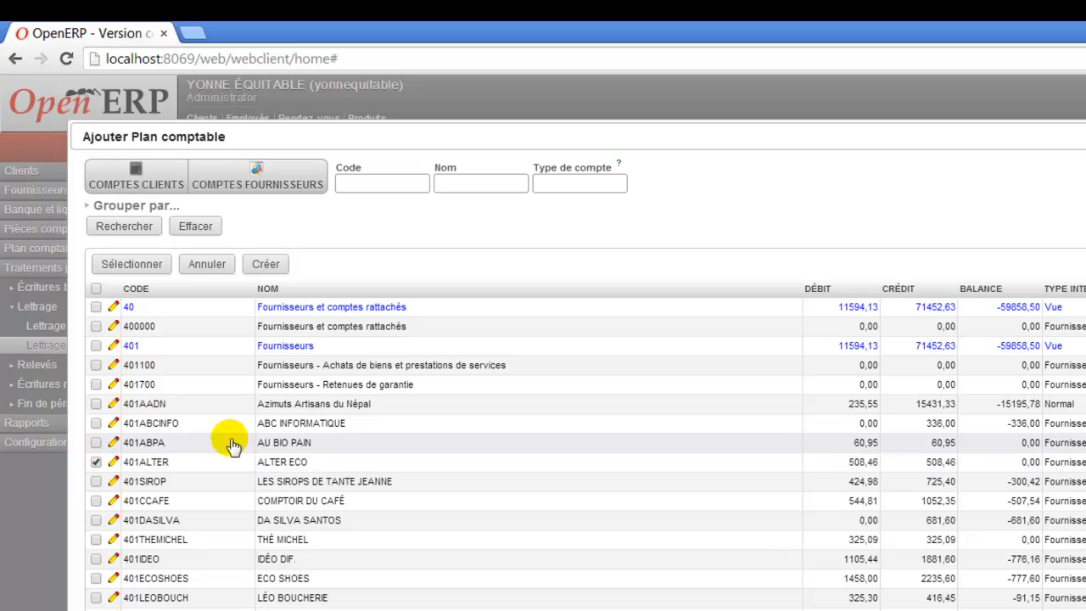
{"action": "left_click", "coordinate": [96, 444]}
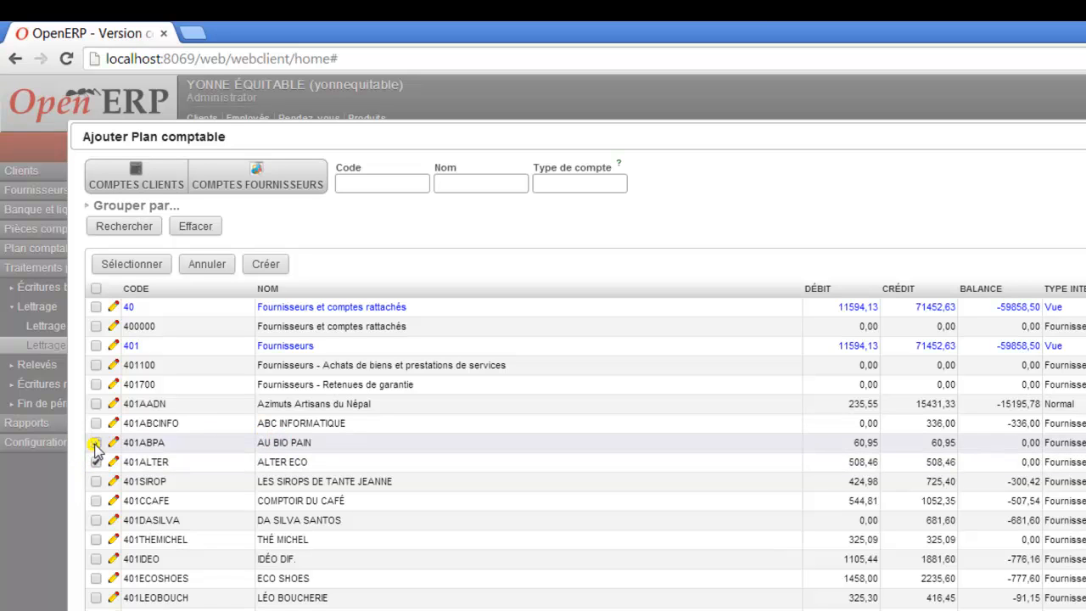
{"action": "left_click", "coordinate": [116, 266]}
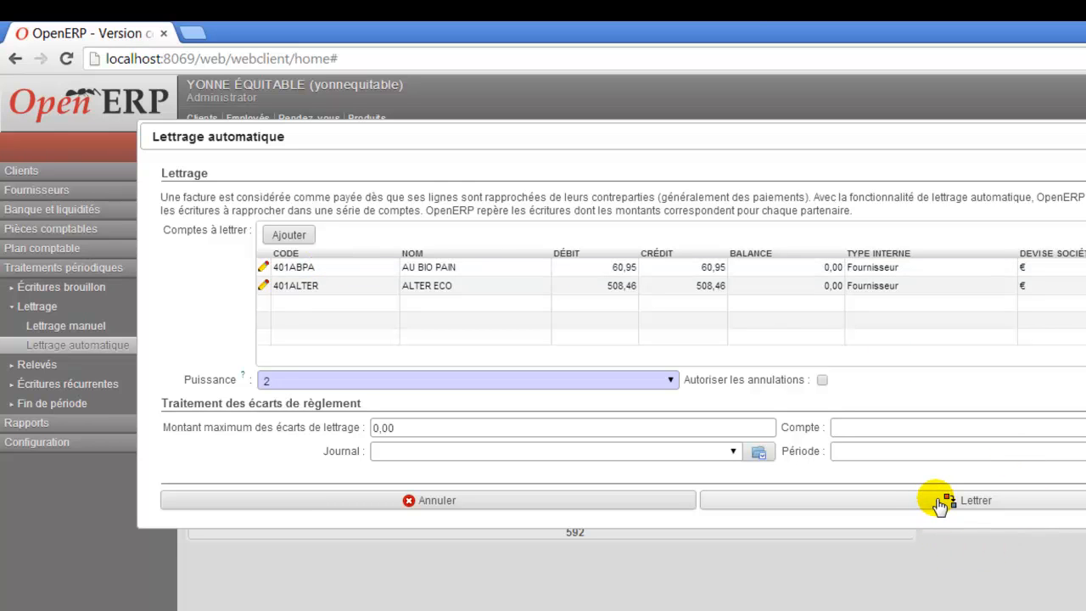
{"action": "left_click", "coordinate": [942, 503]}
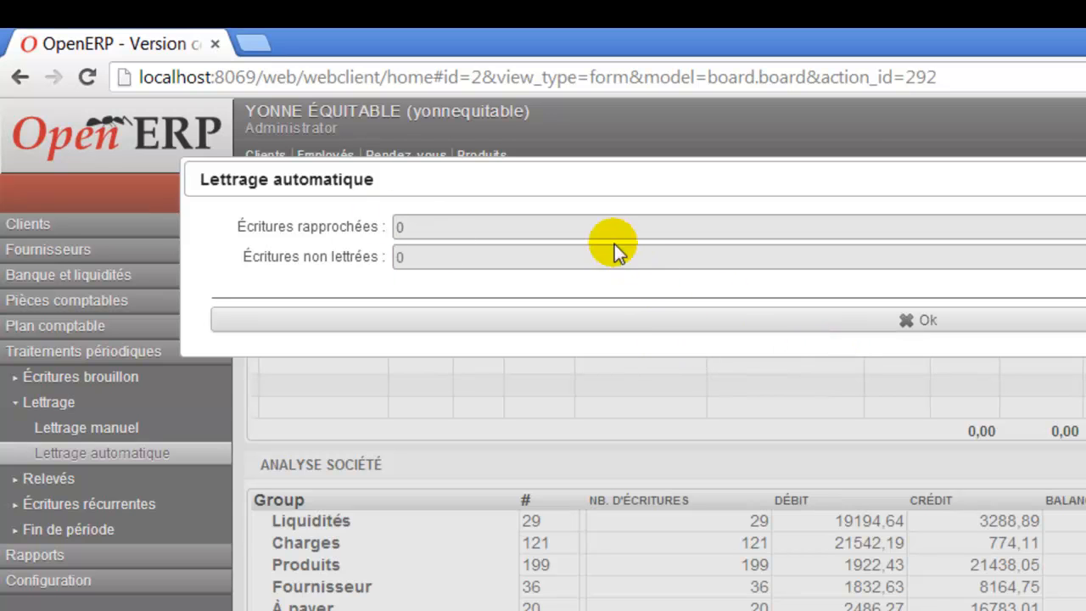
{"action": "left_click", "coordinate": [926, 319]}
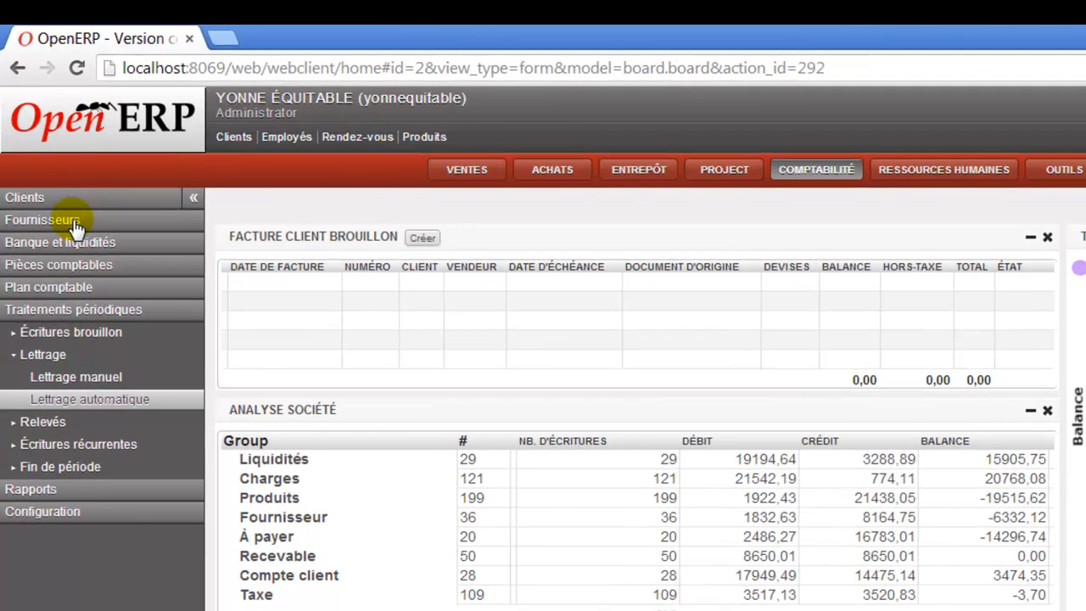
Create a new supplier payment (Paiement fournisseur) for INTERIM BOURGOGNE.
{"action": "left_click", "coordinate": [77, 225]}
{"action": "left_click", "coordinate": [80, 310]}
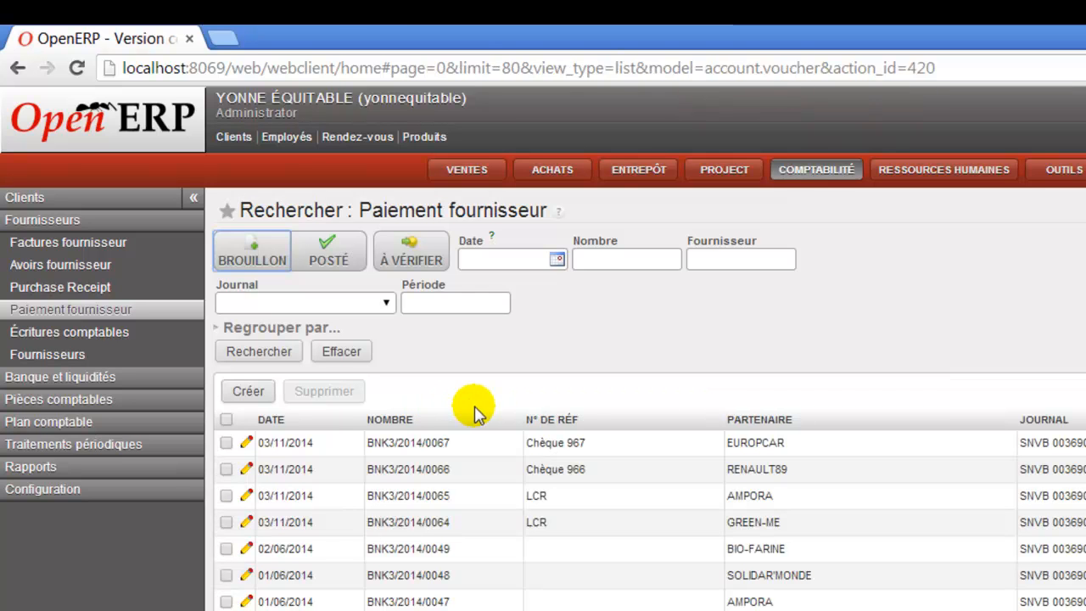
{"action": "left_click", "coordinate": [253, 396]}
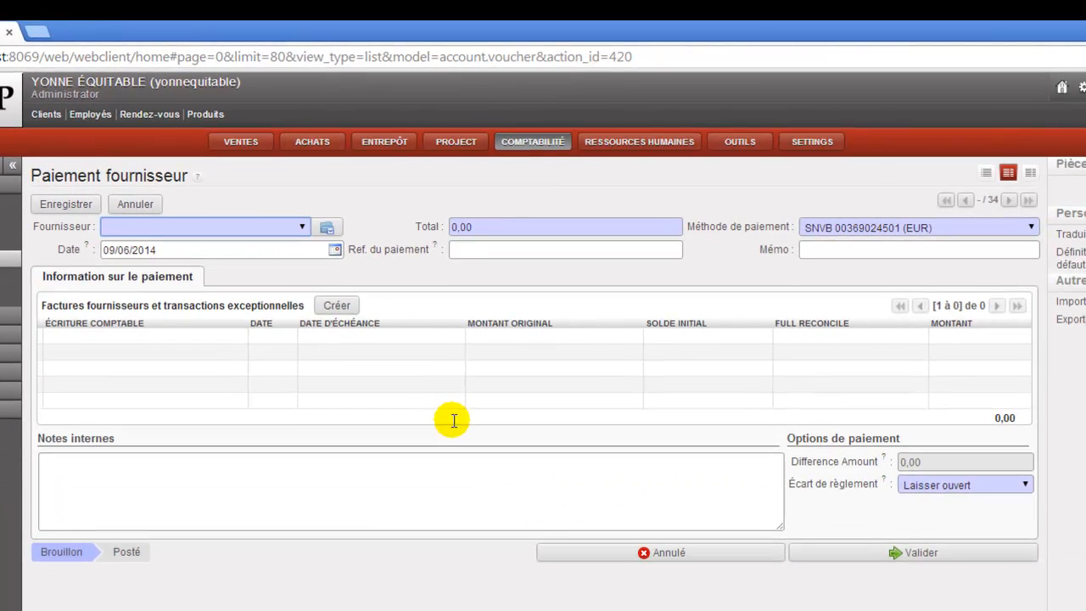
{"action": "type", "text": "int"}
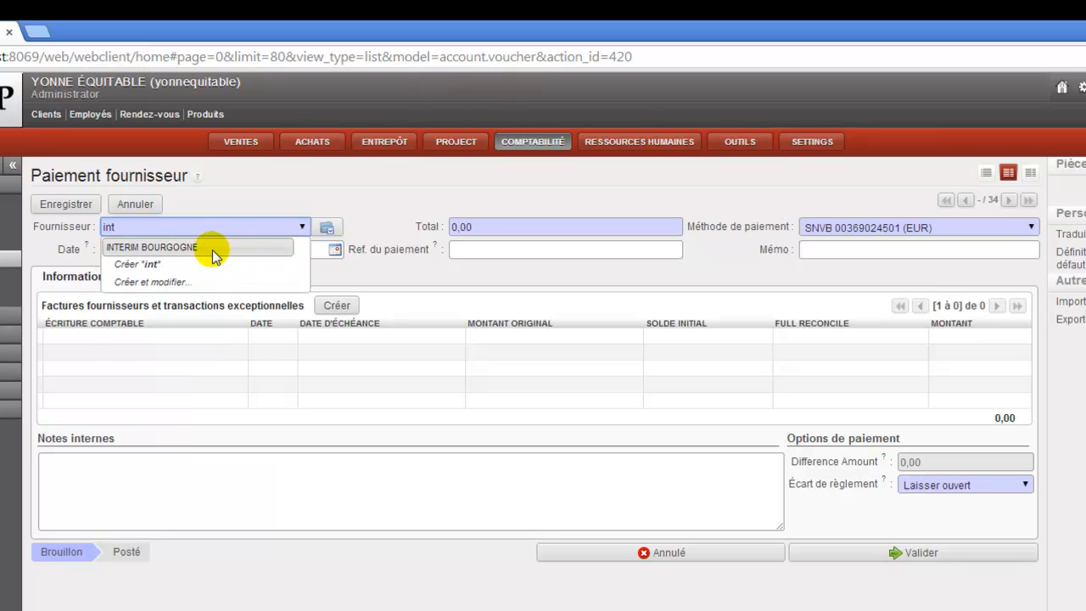
{"action": "left_click", "coordinate": [213, 251]}
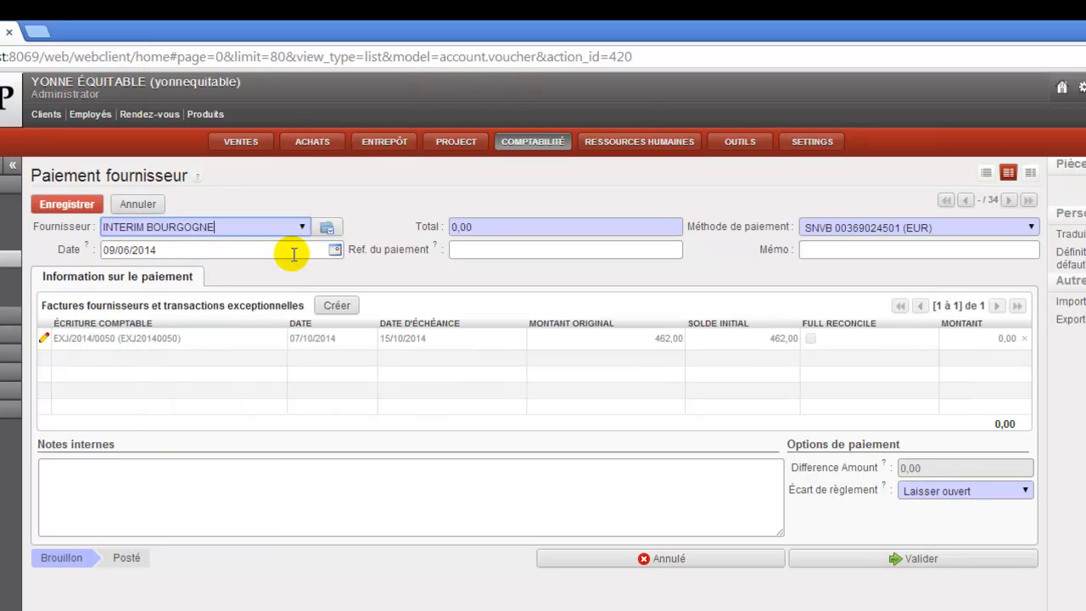
Set the supplier payment's date to 03/11/2014.
{"action": "left_click", "coordinate": [336, 251]}
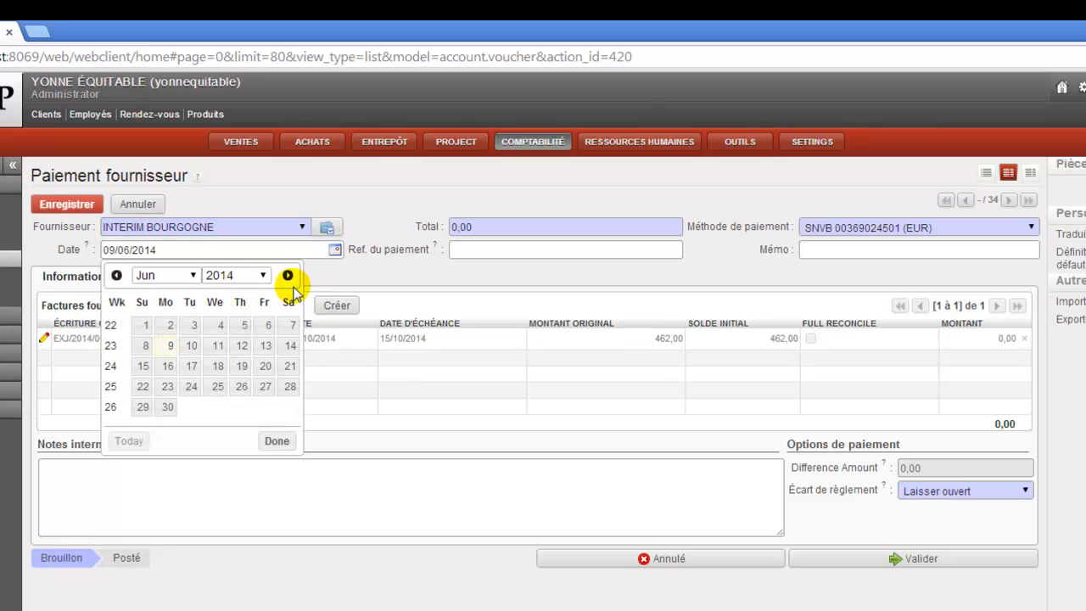
{"action": "left_click", "coordinate": [288, 275]}
{"action": "left_click", "coordinate": [287, 275]}
{"action": "left_click", "coordinate": [288, 275]}
{"action": "left_click", "coordinate": [287, 275]}
{"action": "left_click", "coordinate": [288, 275]}
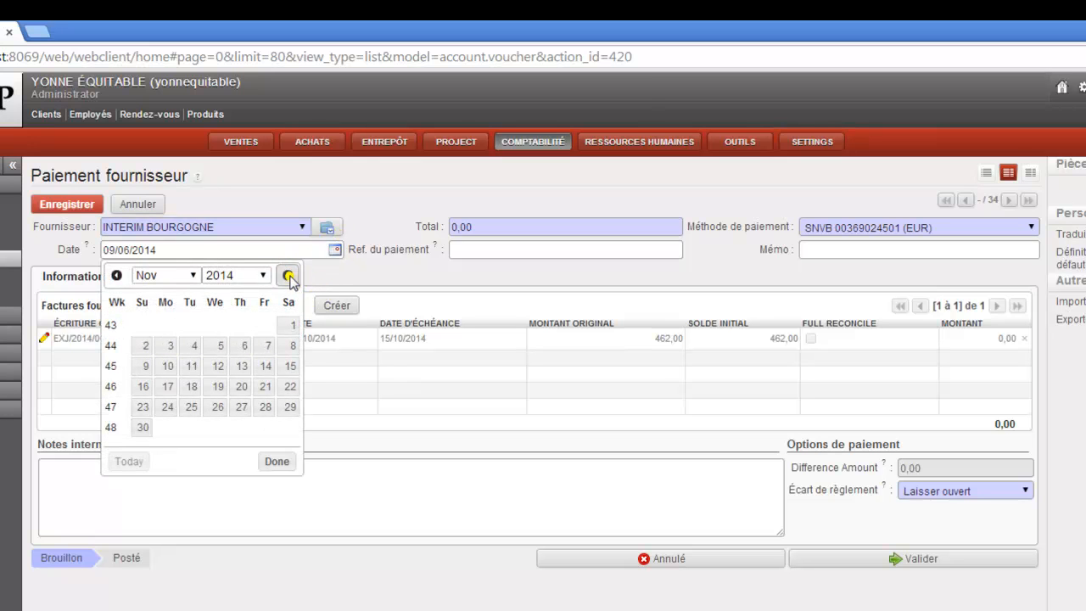
{"action": "left_click", "coordinate": [172, 346]}
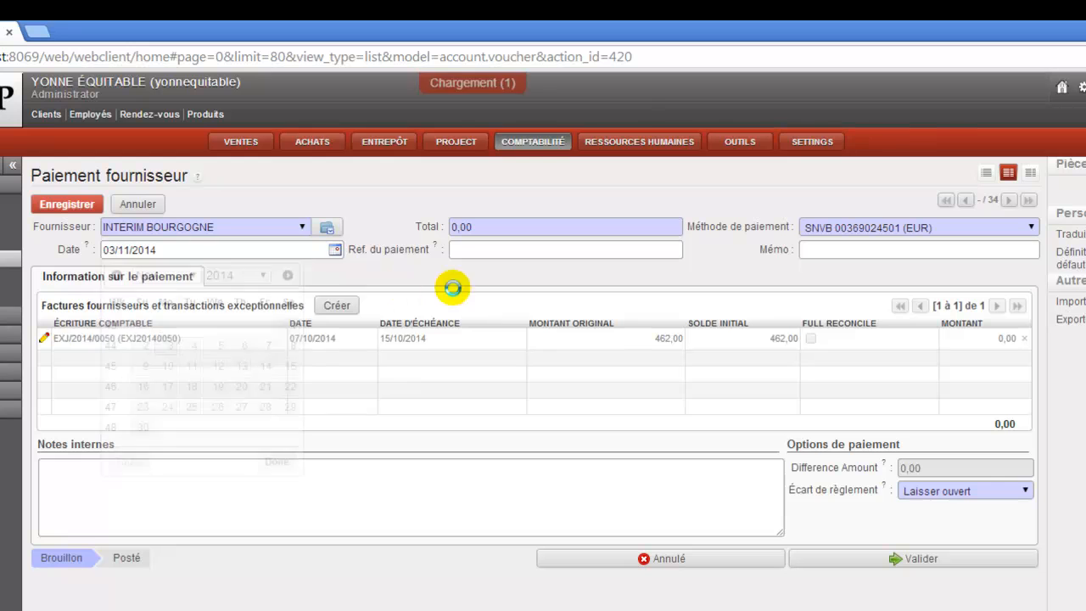
Enter the payment reference "Chèque 968" and a total of 462, then validate and save the supplier payment.
{"action": "left_click", "coordinate": [517, 252]}
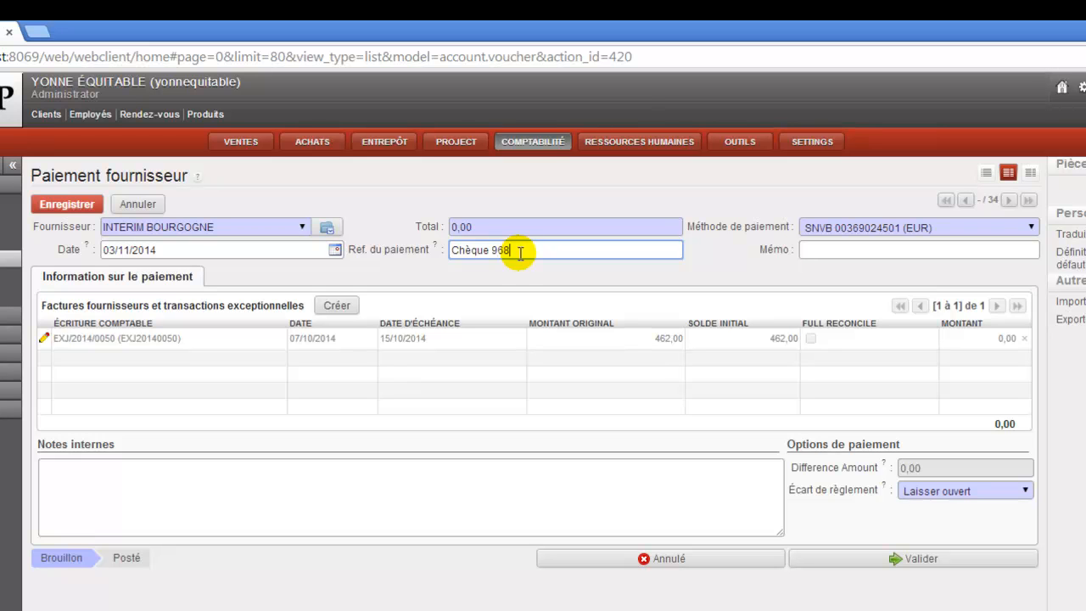
{"action": "left_click", "coordinate": [431, 226]}
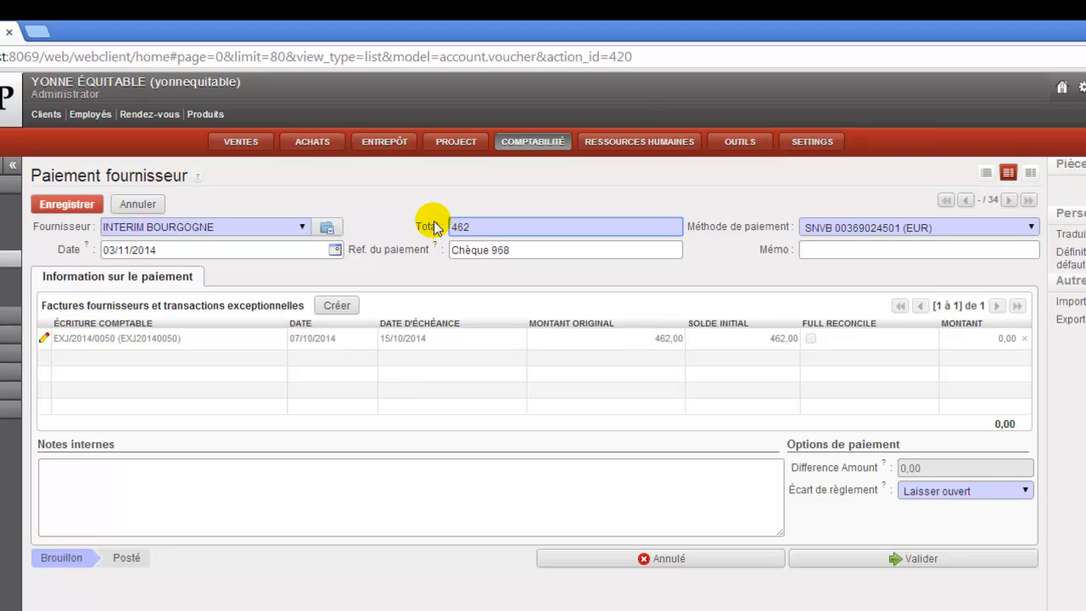
{"action": "key", "text": "Tab"}
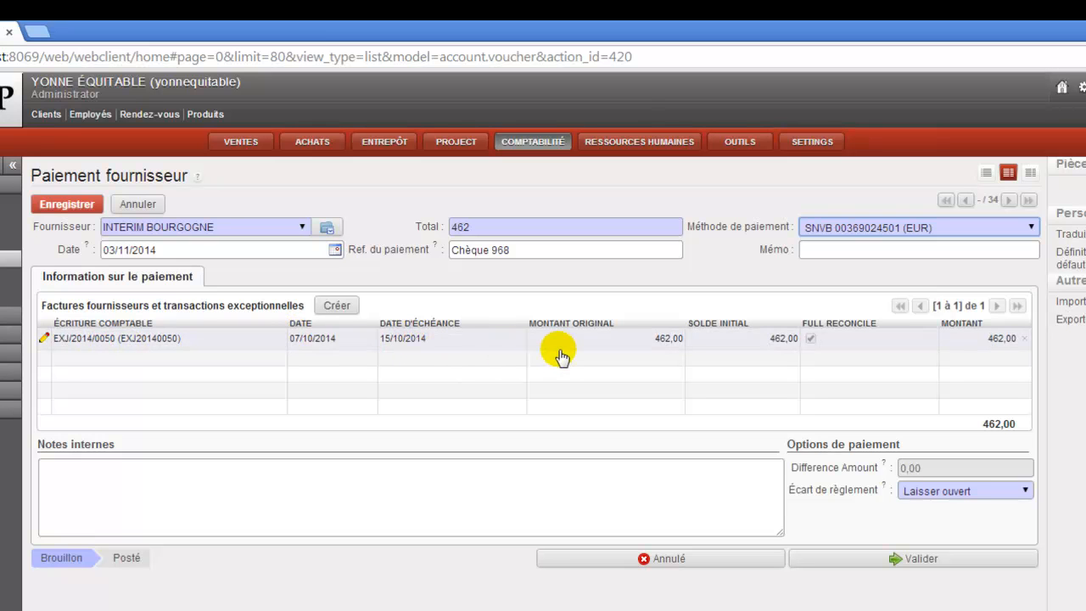
{"action": "left_click", "coordinate": [842, 562]}
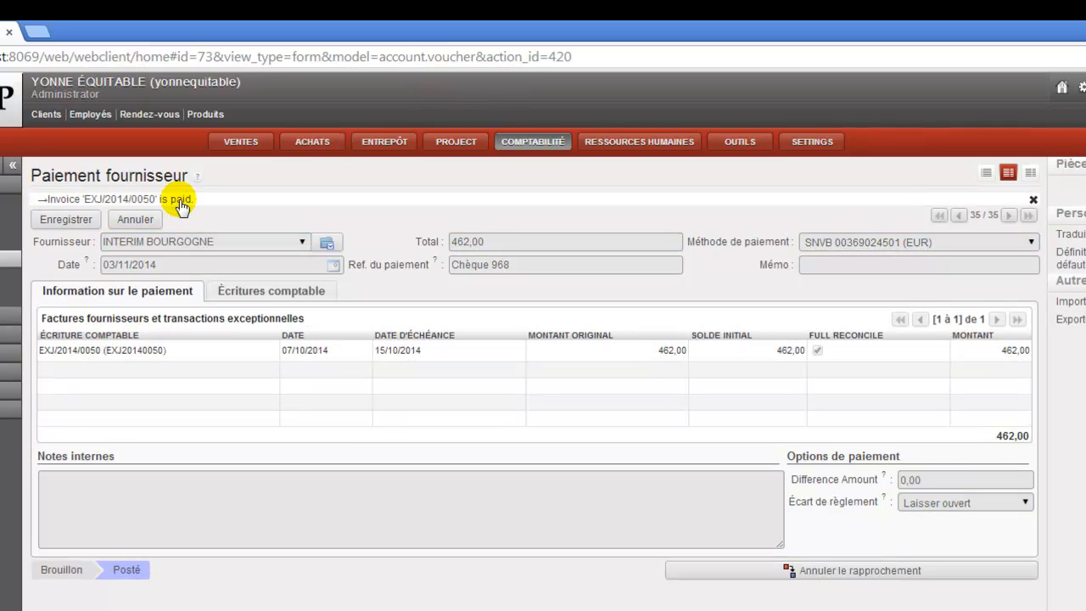
{"action": "left_click", "coordinate": [63, 219]}
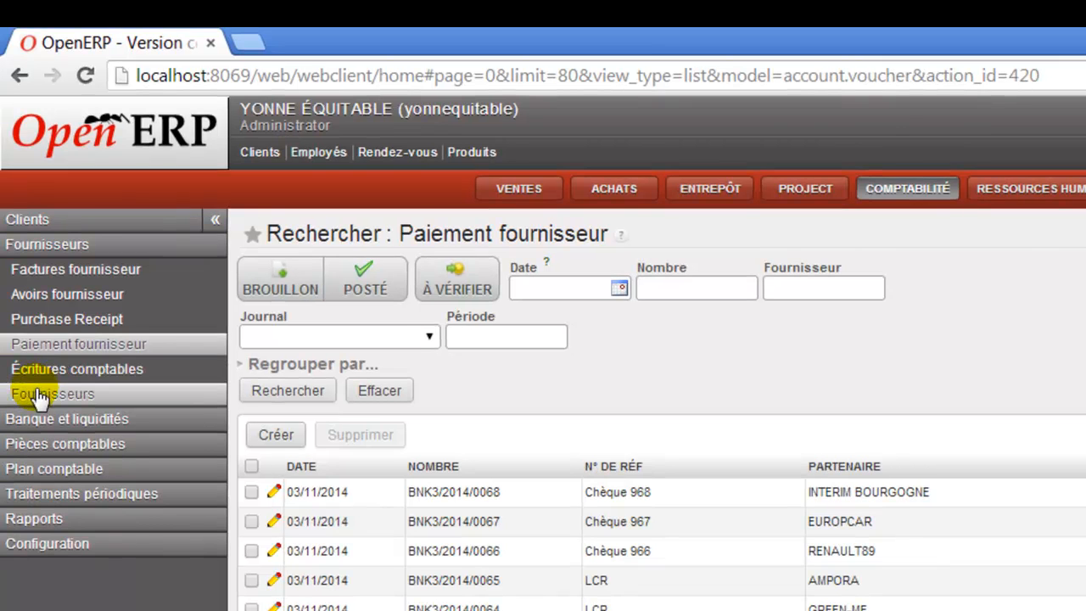
Display the third-party account entries (Compte de tiers) of INTERIM BOURGOGNE from the accounting details of its supplier record.
{"action": "left_click", "coordinate": [42, 395]}
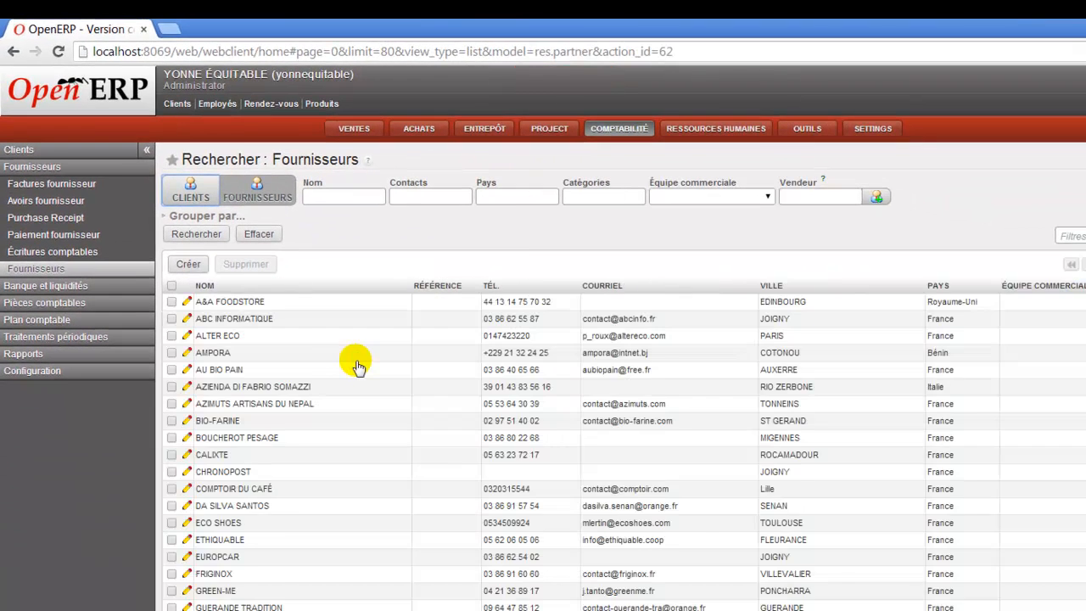
{"action": "scroll", "coordinate": [521, 534], "scroll_direction": "down", "scroll_amount": 3}
{"action": "scroll", "coordinate": [356, 366], "scroll_direction": "down", "scroll_amount": 1}
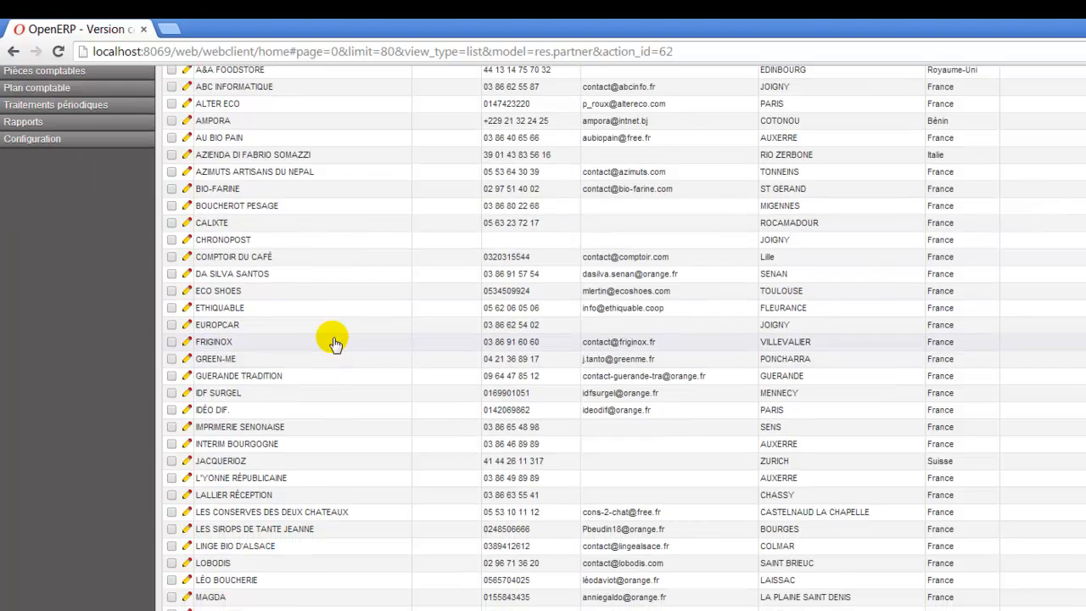
{"action": "left_click", "coordinate": [248, 445]}
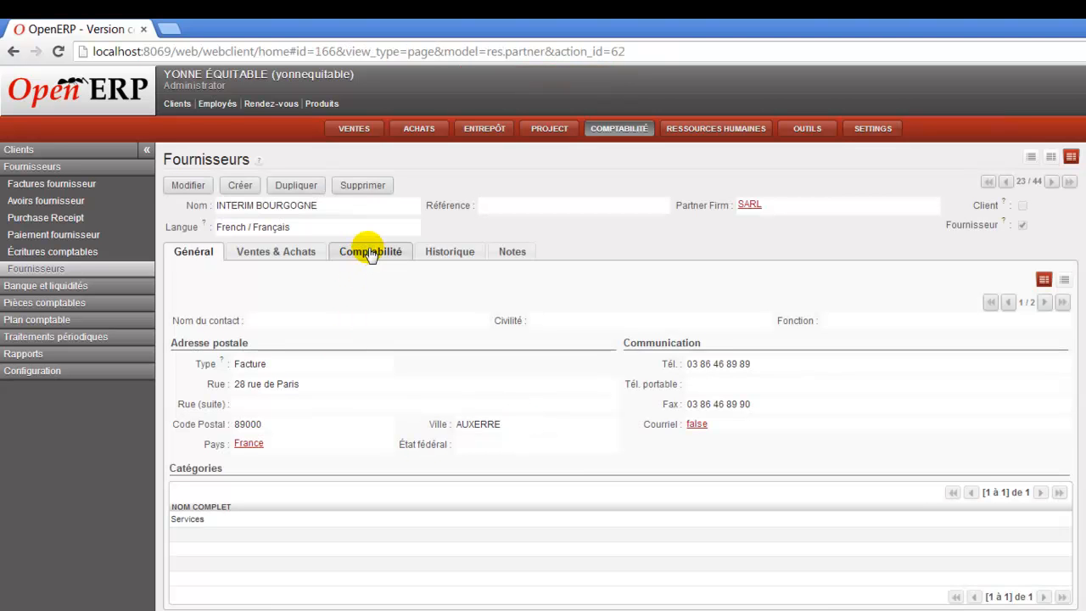
{"action": "left_click", "coordinate": [370, 254]}
{"action": "mouse_move", "coordinate": [352, 369]}
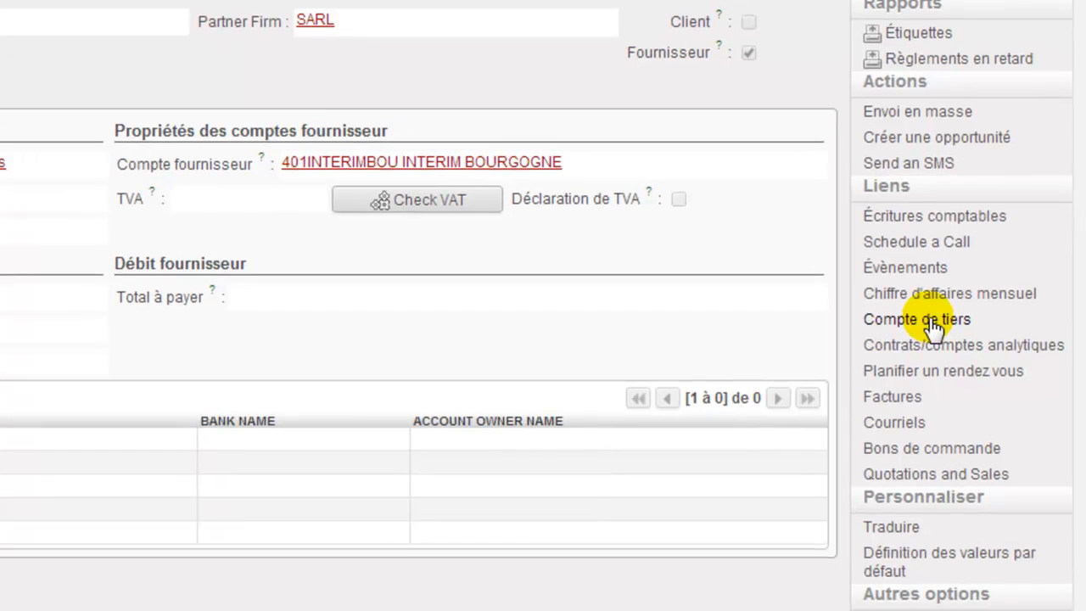
{"action": "left_click", "coordinate": [931, 321]}
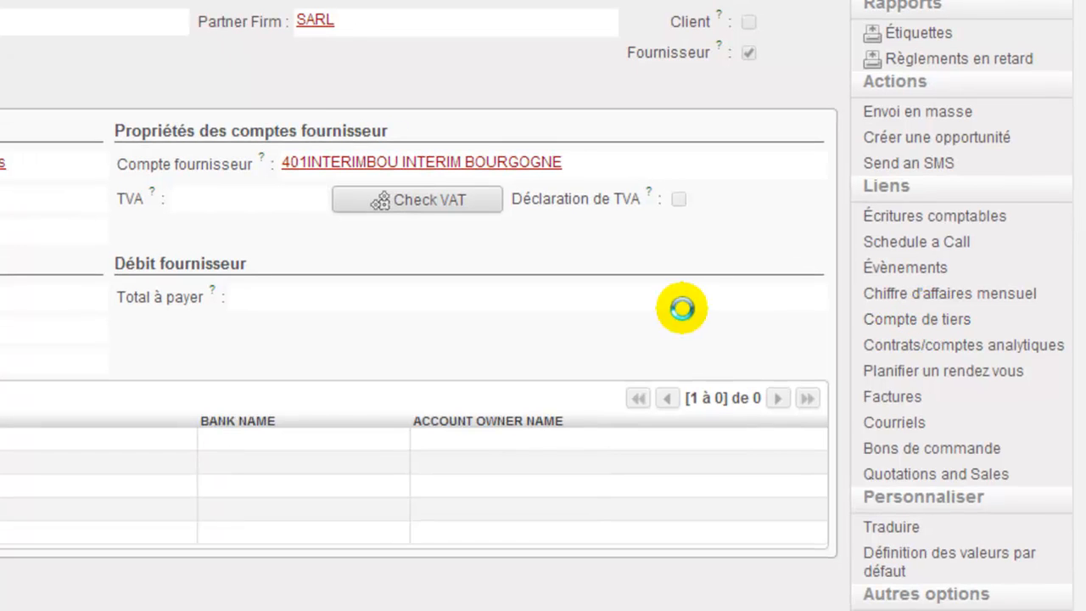